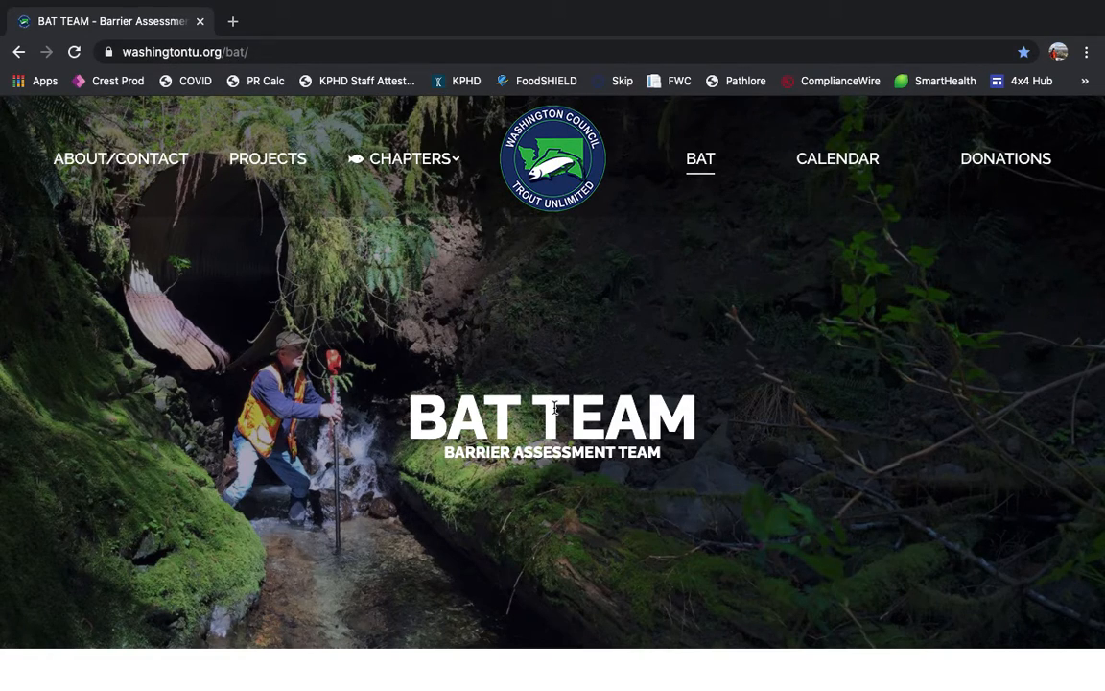
Step: Launch the TU Fish Passage Barrier Assessment Viewer map fullscreen from the BAT page and dismiss its welcome message
{"action": "scroll", "coordinate": [554, 409], "scroll_direction": "down", "scroll_amount": 10}
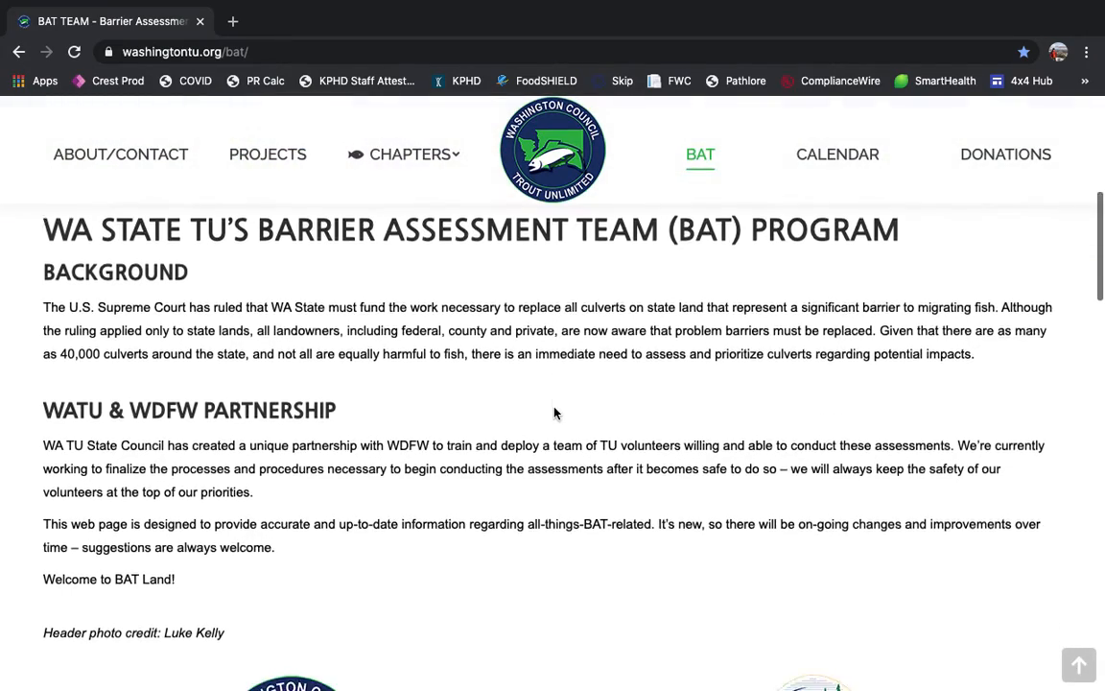
{"action": "scroll", "coordinate": [554, 412], "scroll_direction": "down", "scroll_amount": 2}
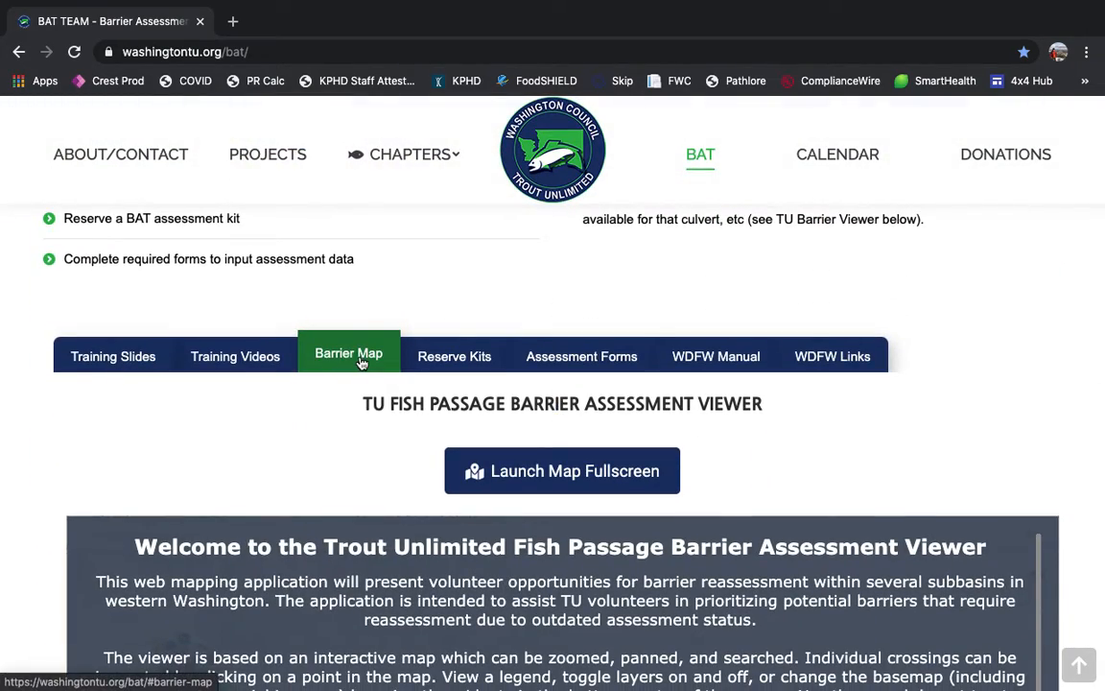
{"action": "scroll", "coordinate": [532, 462], "scroll_direction": "down", "scroll_amount": 1}
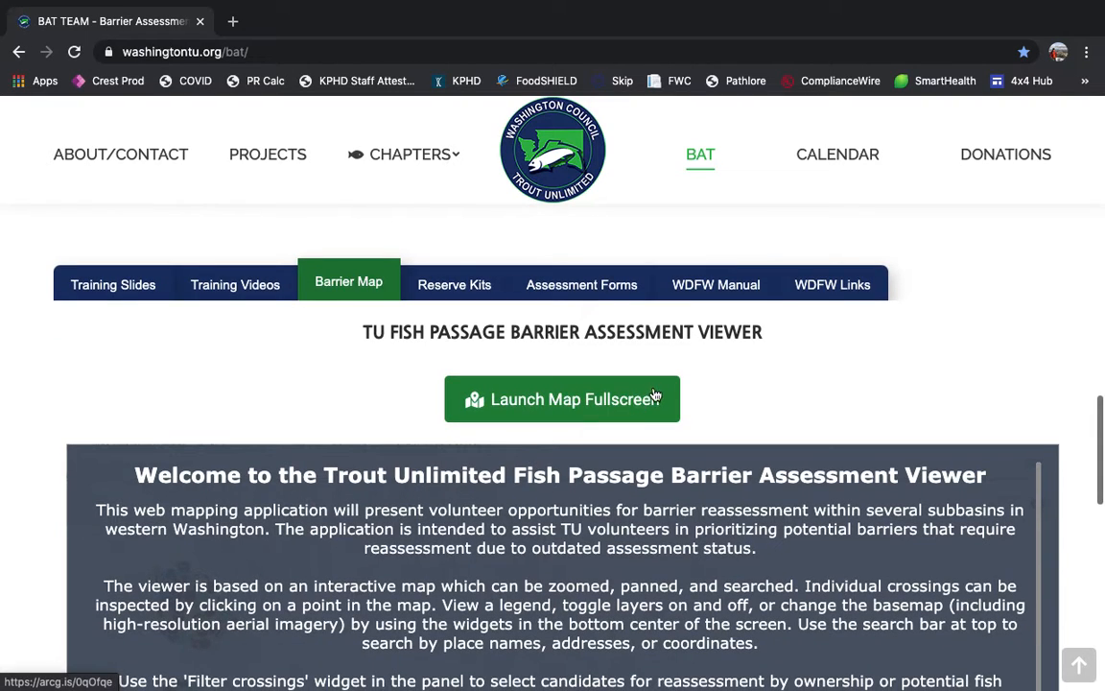
{"action": "left_click", "coordinate": [637, 401]}
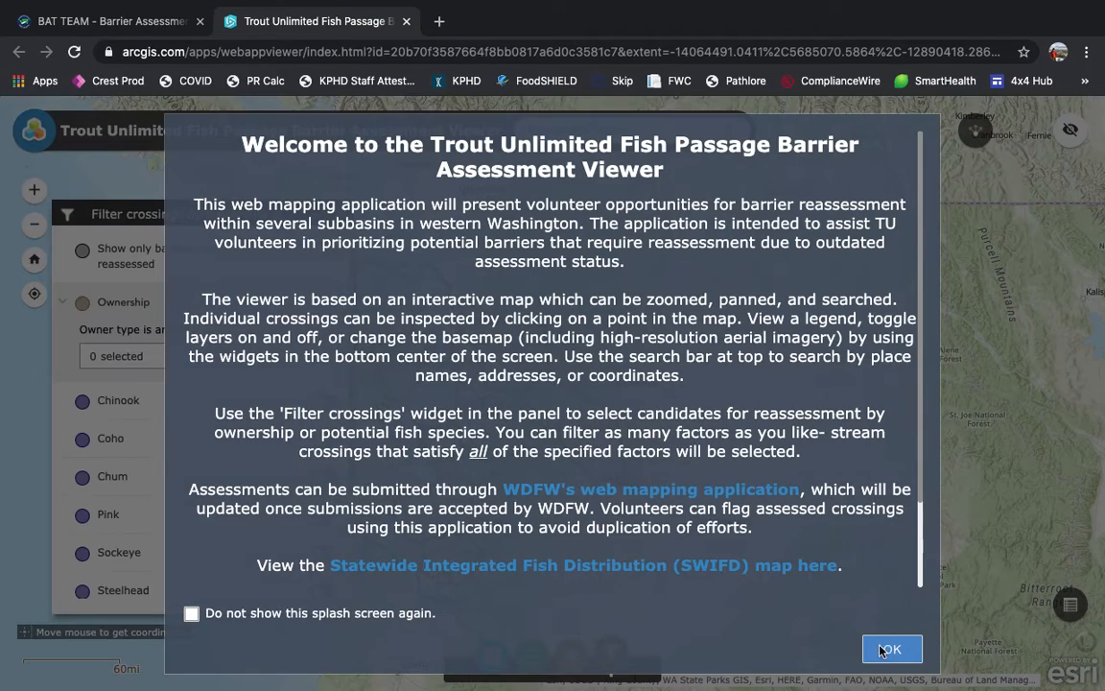
{"action": "left_click", "coordinate": [887, 650]}
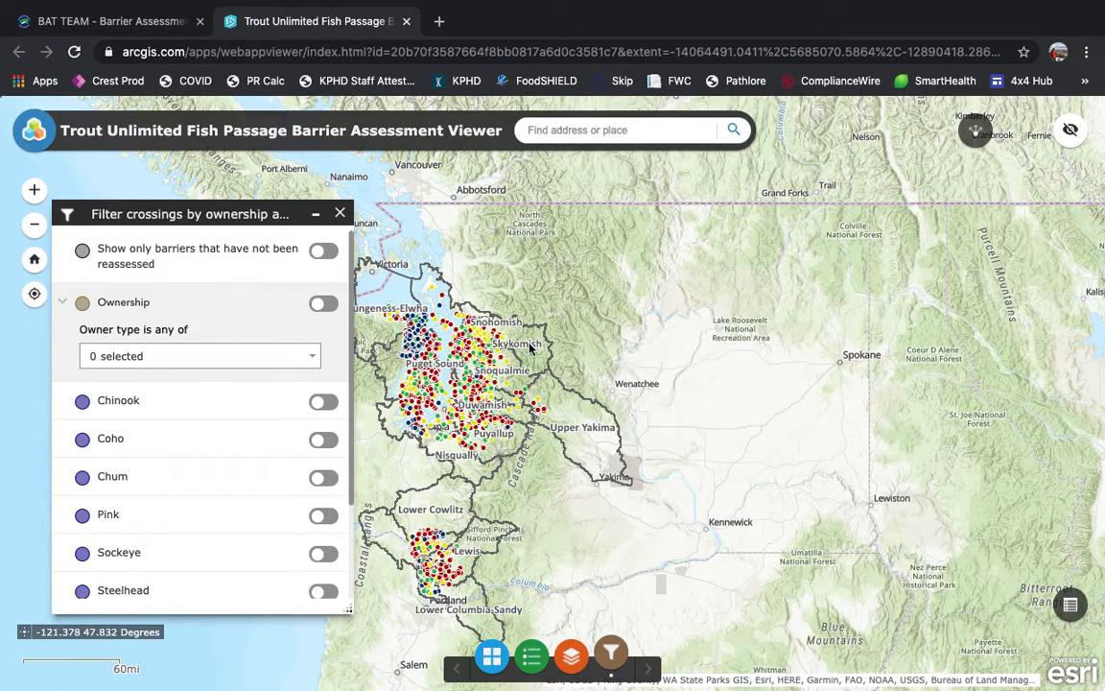
Step: Inspect the yellow crossing on Middle Fork Rd beside the MF Snoqualmie River, checking its reassessment status, and close its details
{"action": "scroll", "coordinate": [518, 377], "scroll_direction": "up", "scroll_amount": 2}
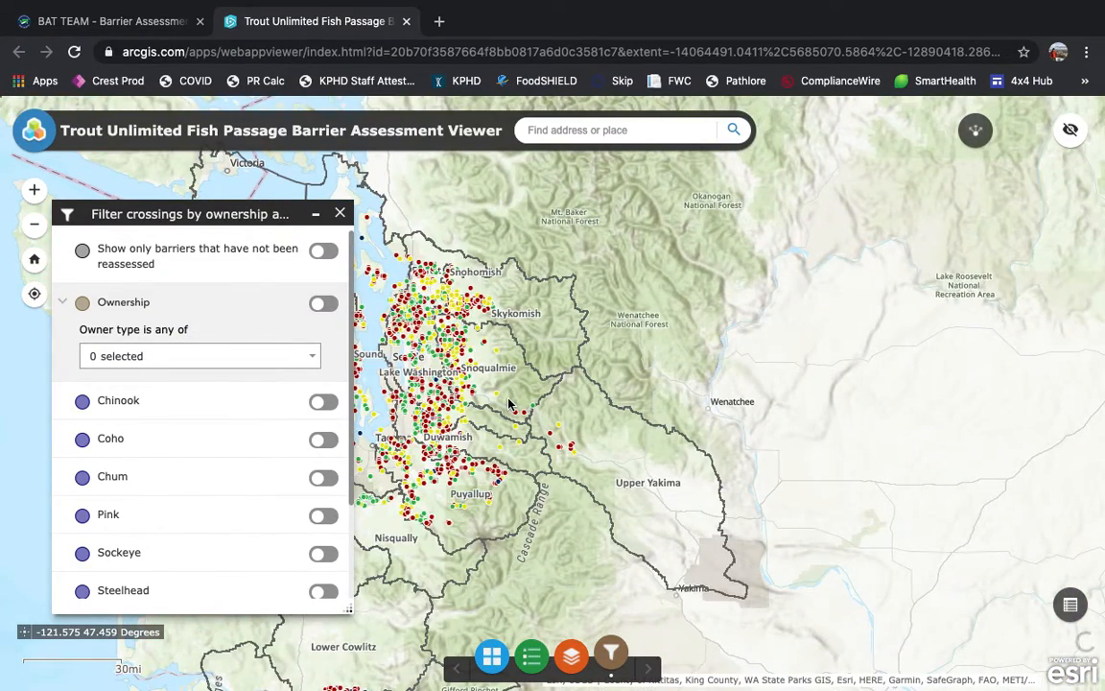
{"action": "scroll", "coordinate": [509, 403], "scroll_direction": "up", "scroll_amount": 2}
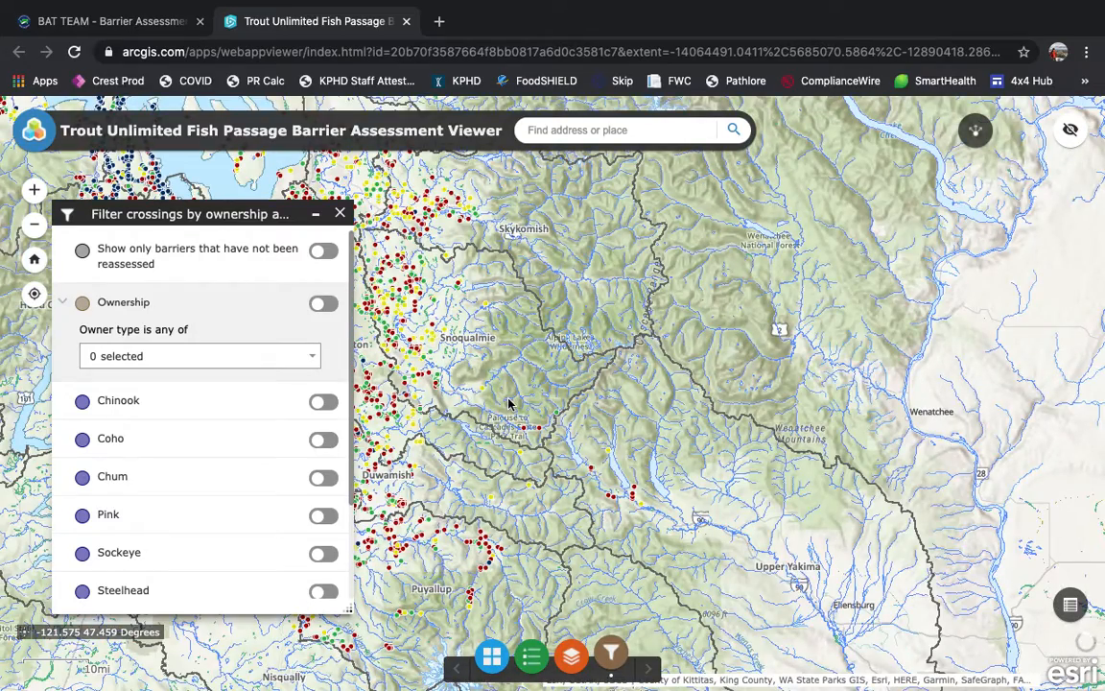
{"action": "scroll", "coordinate": [480, 399], "scroll_direction": "up", "scroll_amount": 1}
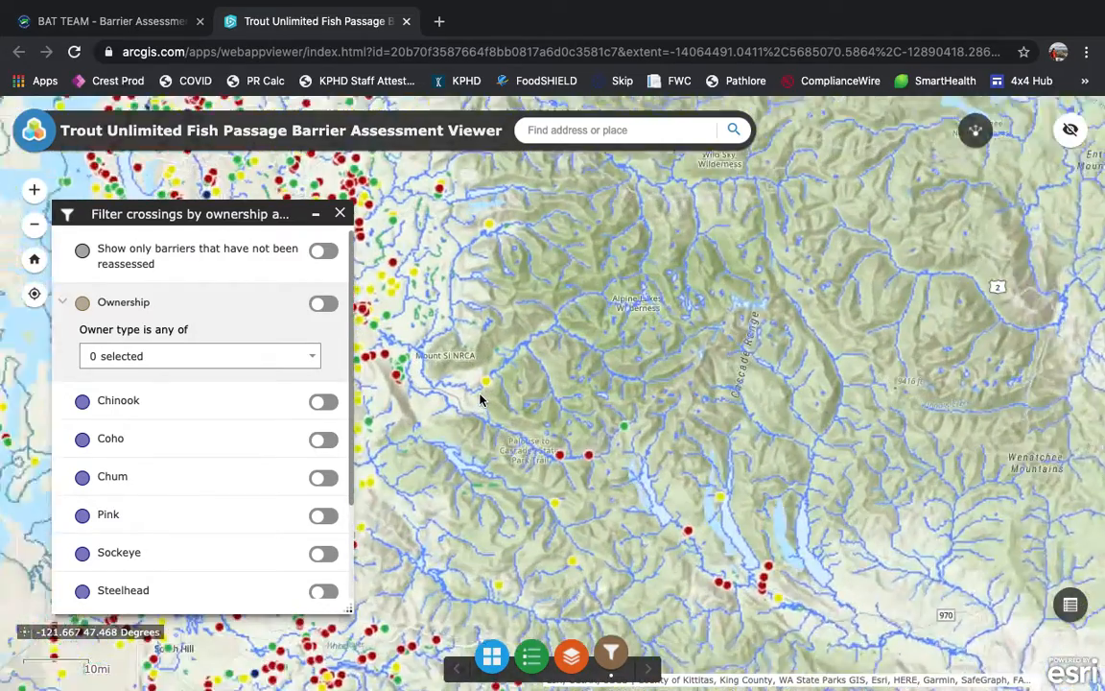
{"action": "scroll", "coordinate": [481, 399], "scroll_direction": "up", "scroll_amount": 1}
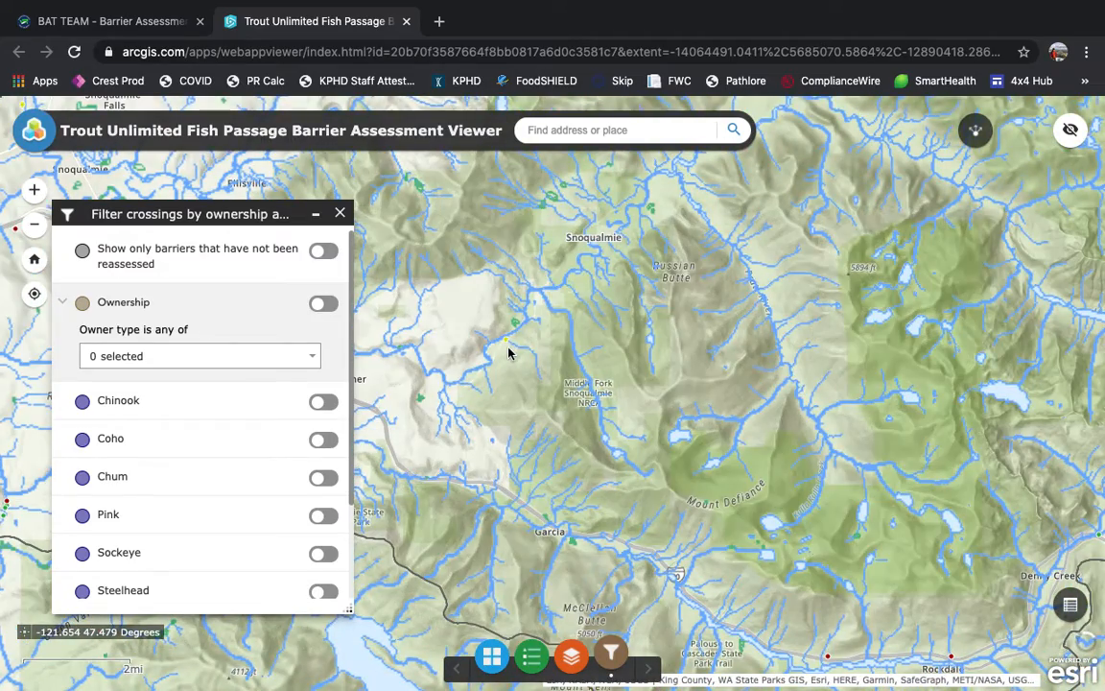
{"action": "scroll", "coordinate": [509, 350], "scroll_direction": "up", "scroll_amount": 1}
{"action": "scroll", "coordinate": [508, 350], "scroll_direction": "up", "scroll_amount": 1}
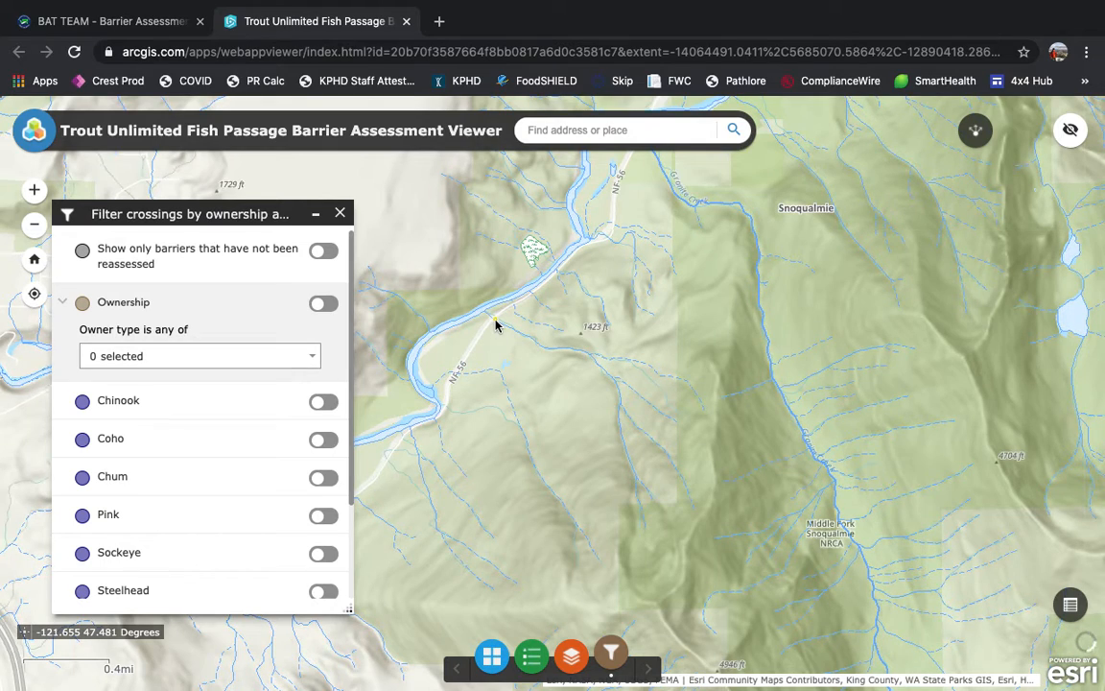
{"action": "left_click", "coordinate": [496, 322]}
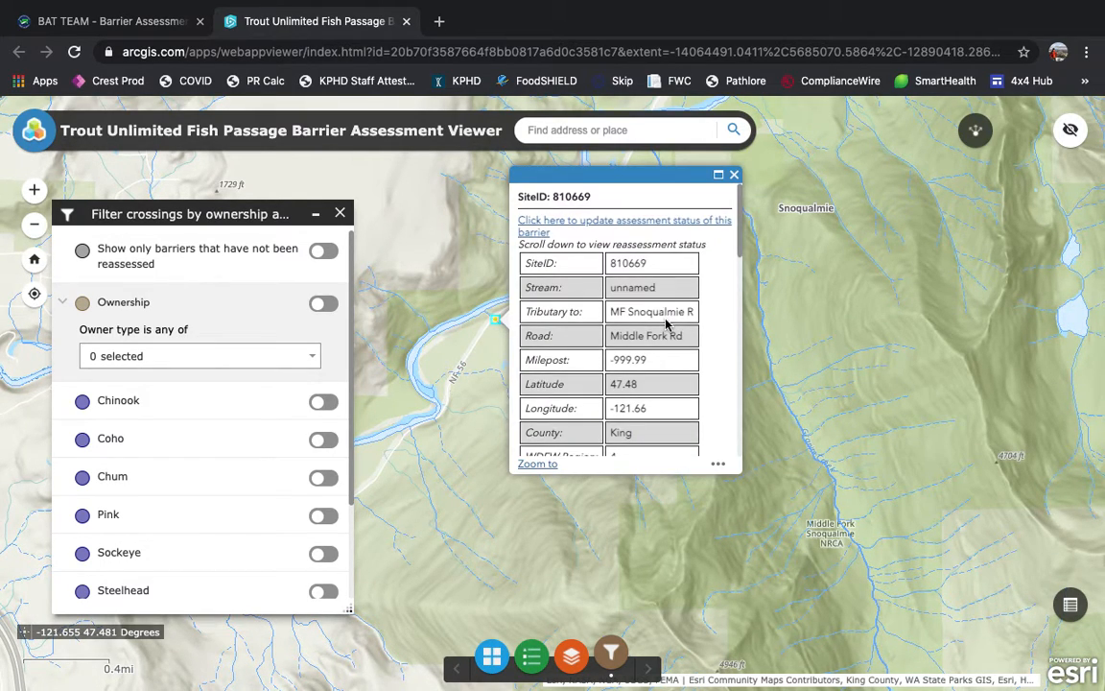
{"action": "scroll", "coordinate": [665, 324], "scroll_direction": "down", "scroll_amount": 5}
{"action": "scroll", "coordinate": [666, 324], "scroll_direction": "down", "scroll_amount": 8}
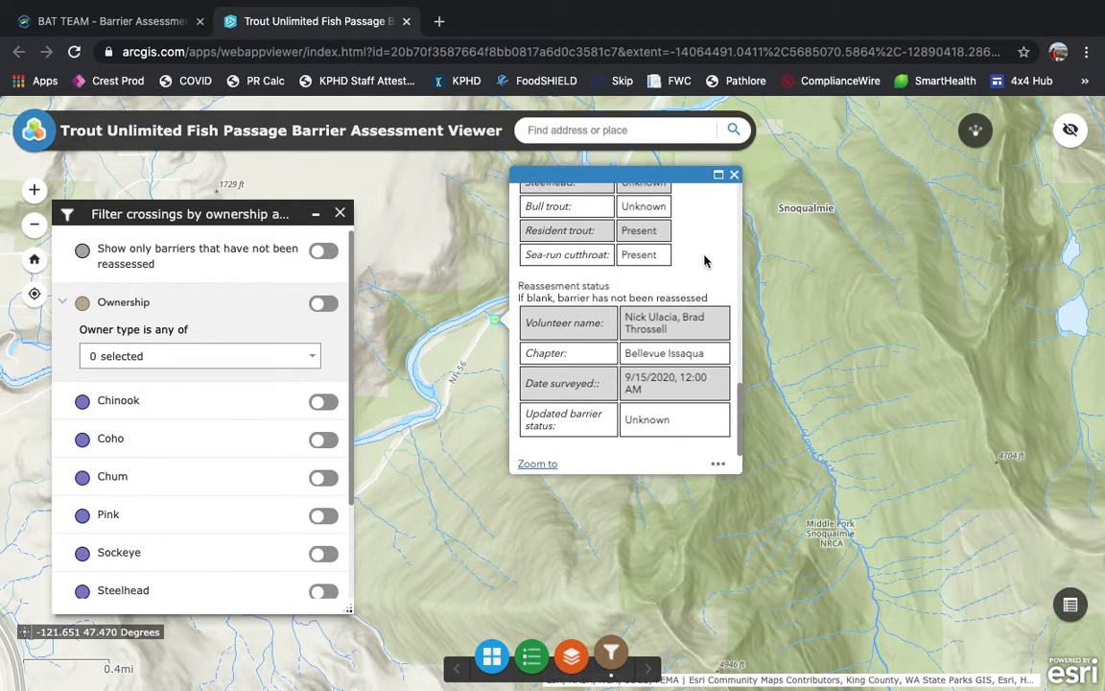
{"action": "left_click", "coordinate": [484, 479]}
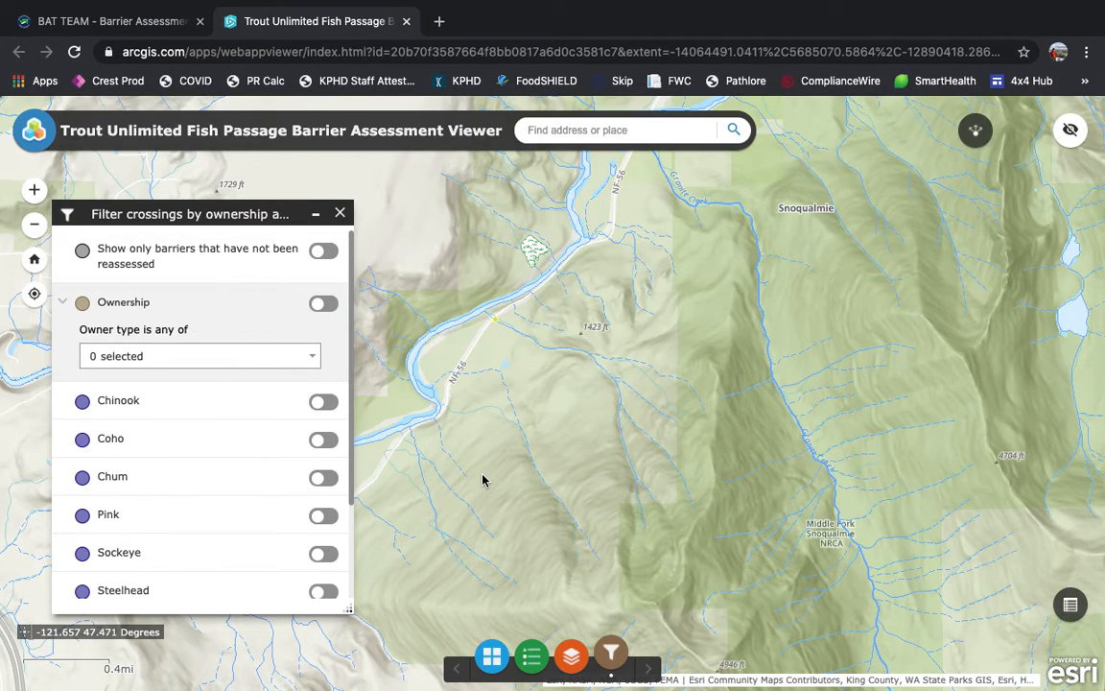
Step: Inspect the green Lake Cr crossing near Rattlesnake Rd SE, checking its potential fish species and reassessment status
{"action": "scroll", "coordinate": [483, 480], "scroll_direction": "down", "scroll_amount": 5}
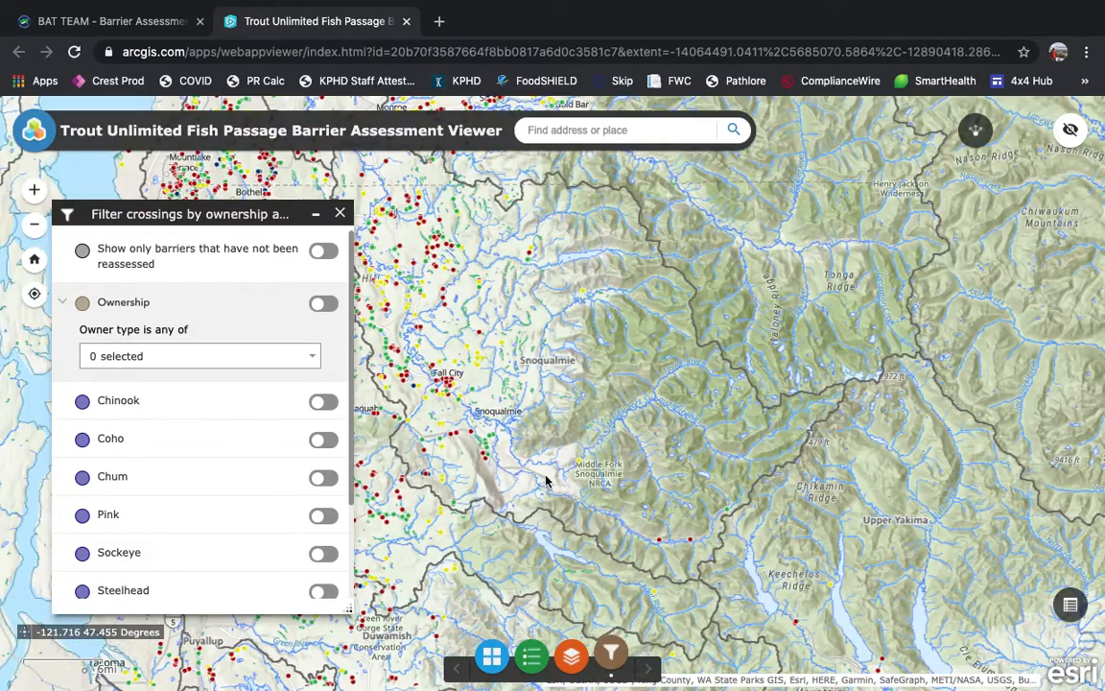
{"action": "scroll", "coordinate": [443, 427], "scroll_direction": "up", "scroll_amount": 1}
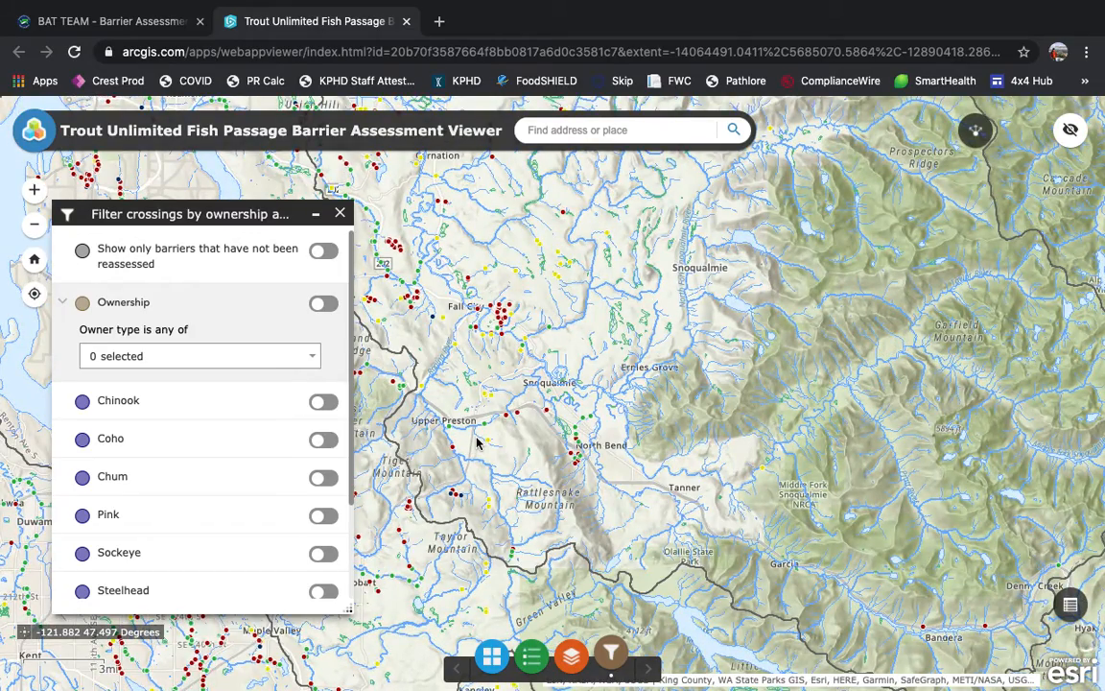
{"action": "scroll", "coordinate": [477, 442], "scroll_direction": "up", "scroll_amount": 2}
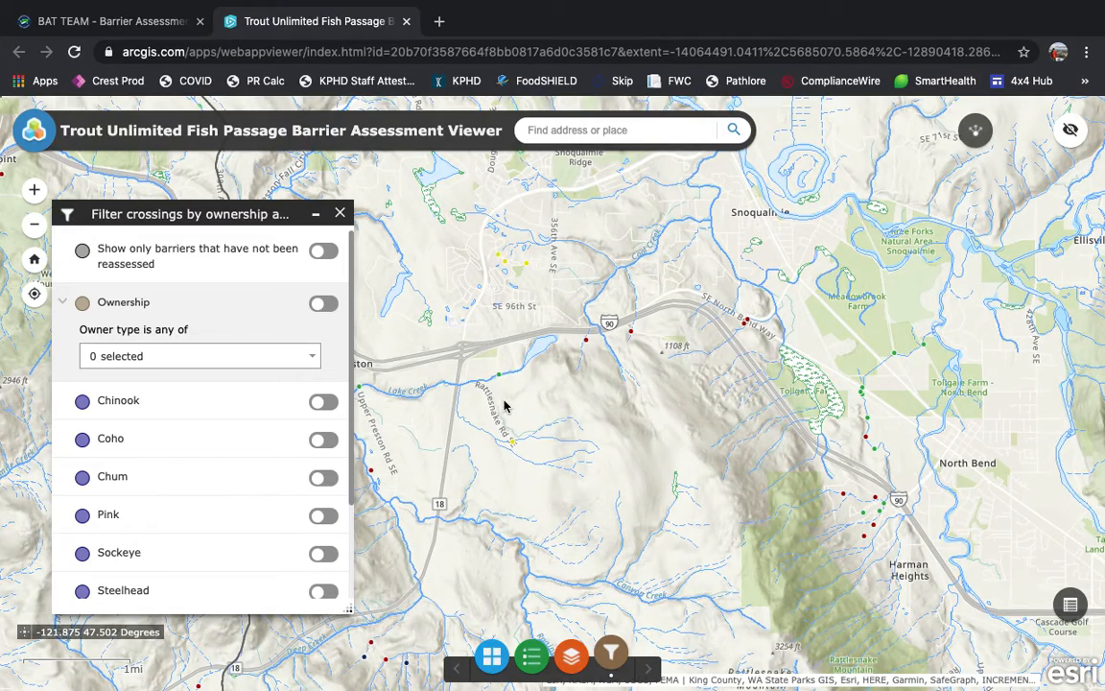
{"action": "scroll", "coordinate": [506, 406], "scroll_direction": "up", "scroll_amount": 1}
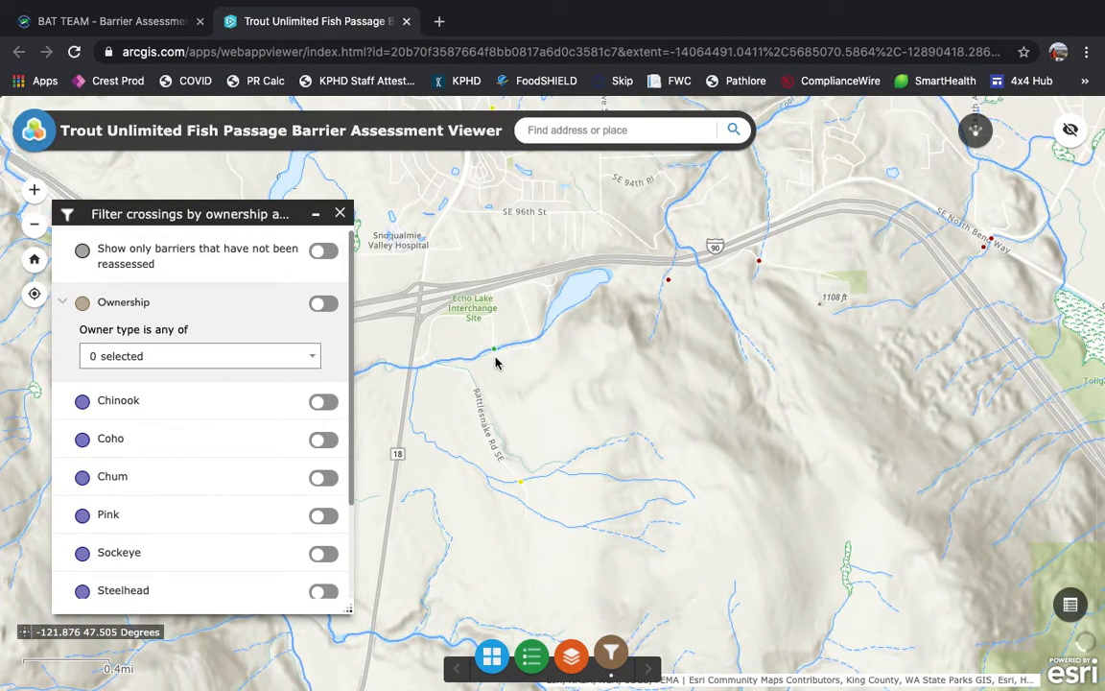
{"action": "left_click", "coordinate": [493, 353]}
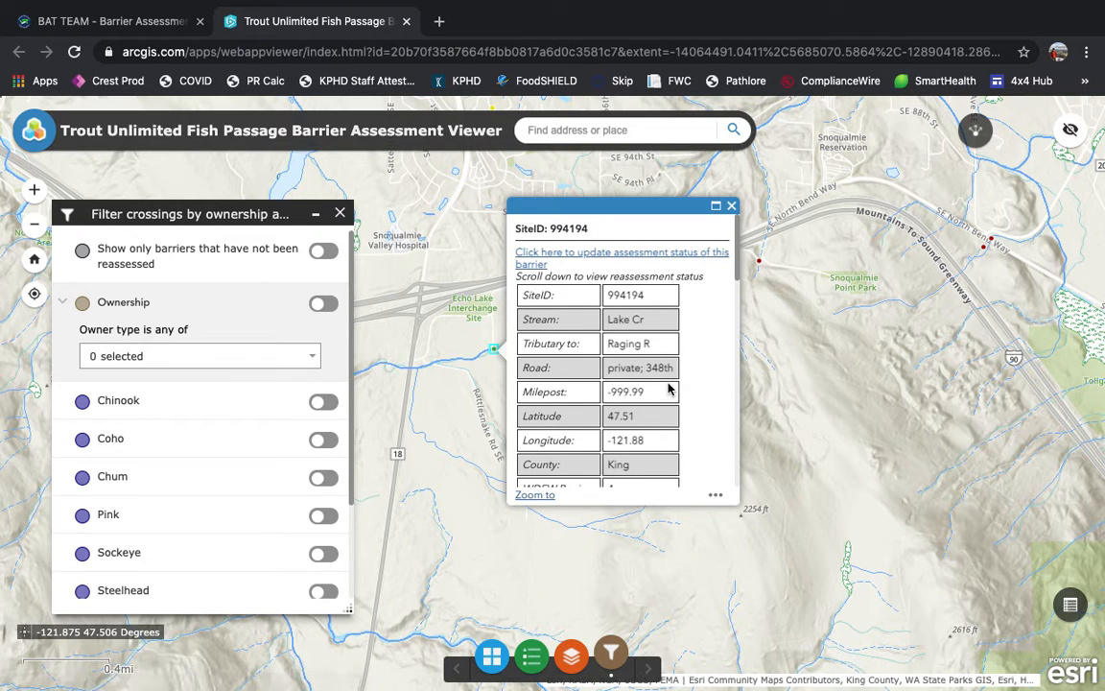
{"action": "scroll", "coordinate": [669, 389], "scroll_direction": "down", "scroll_amount": 6}
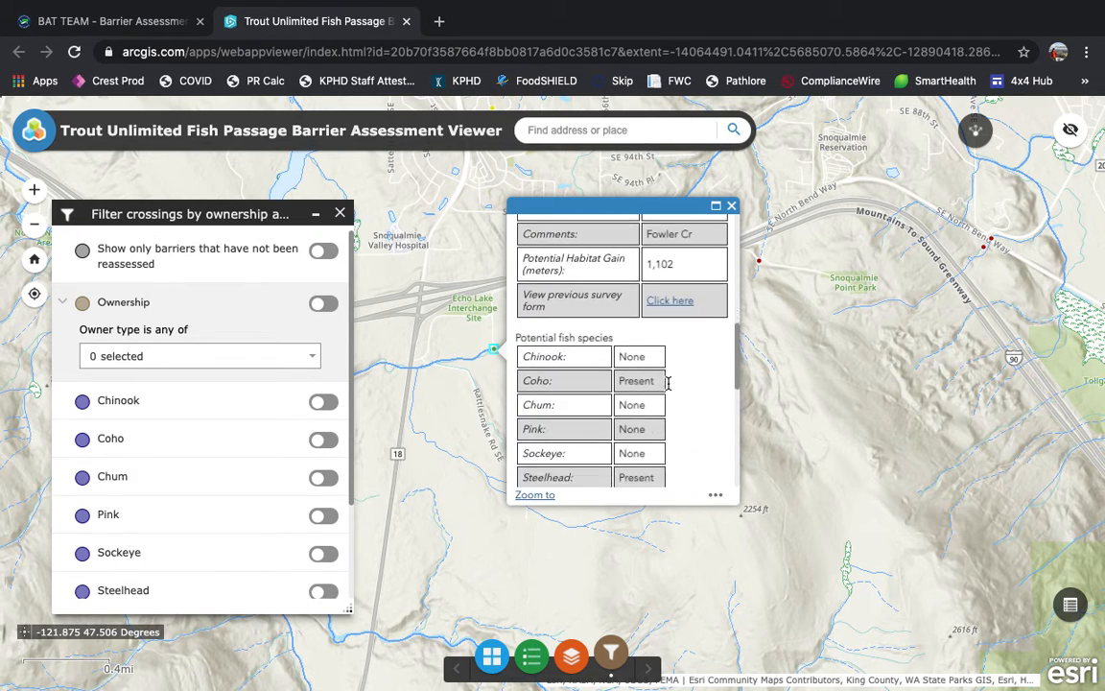
{"action": "scroll", "coordinate": [669, 388], "scroll_direction": "down", "scroll_amount": 3}
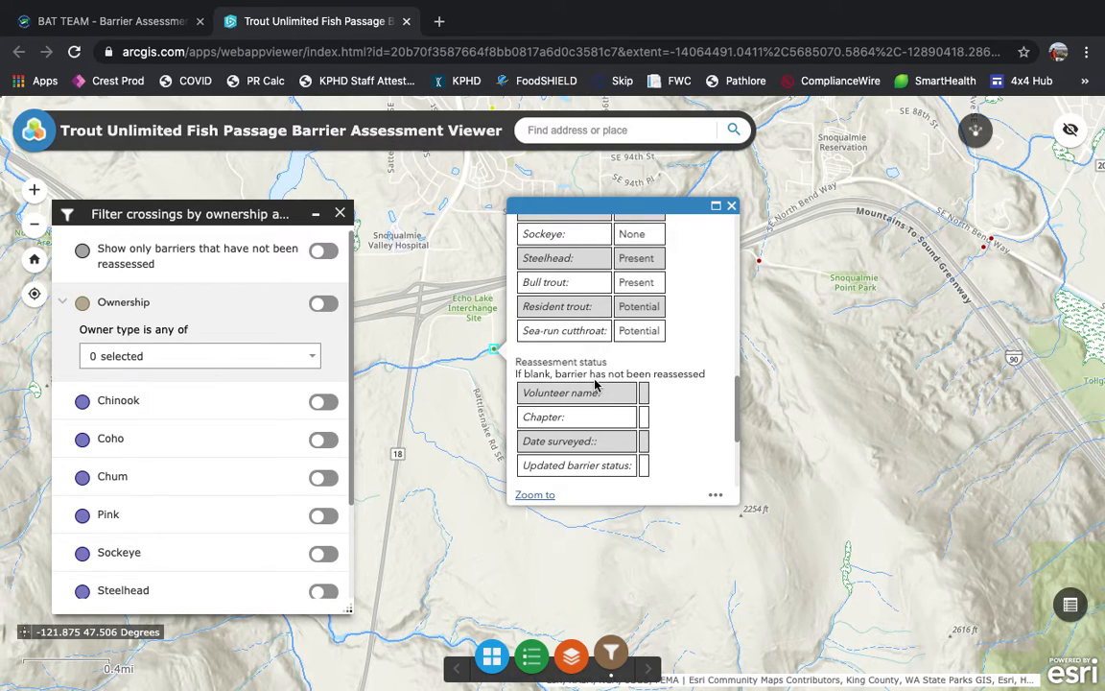
{"action": "scroll", "coordinate": [595, 388], "scroll_direction": "up", "scroll_amount": 8}
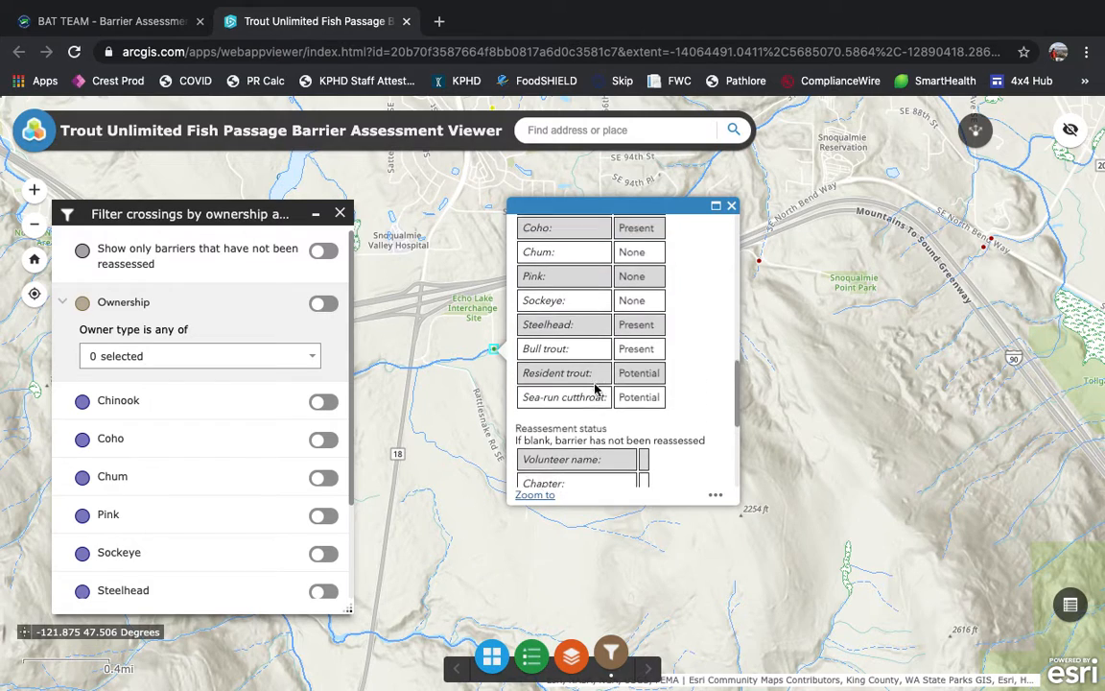
{"action": "scroll", "coordinate": [595, 383], "scroll_direction": "up", "scroll_amount": 4}
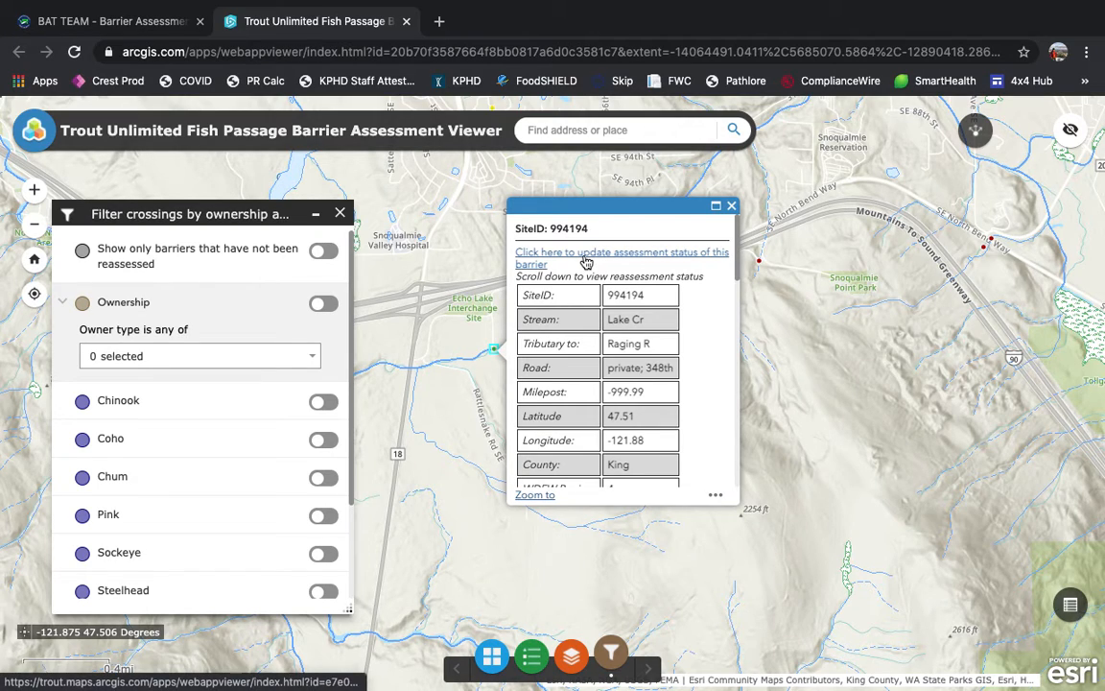
Step: Open the assessment status update link for the Lake Cr barrier and sign in to ArcGIS with the filled-in guest credentials
{"action": "left_click", "coordinate": [586, 261]}
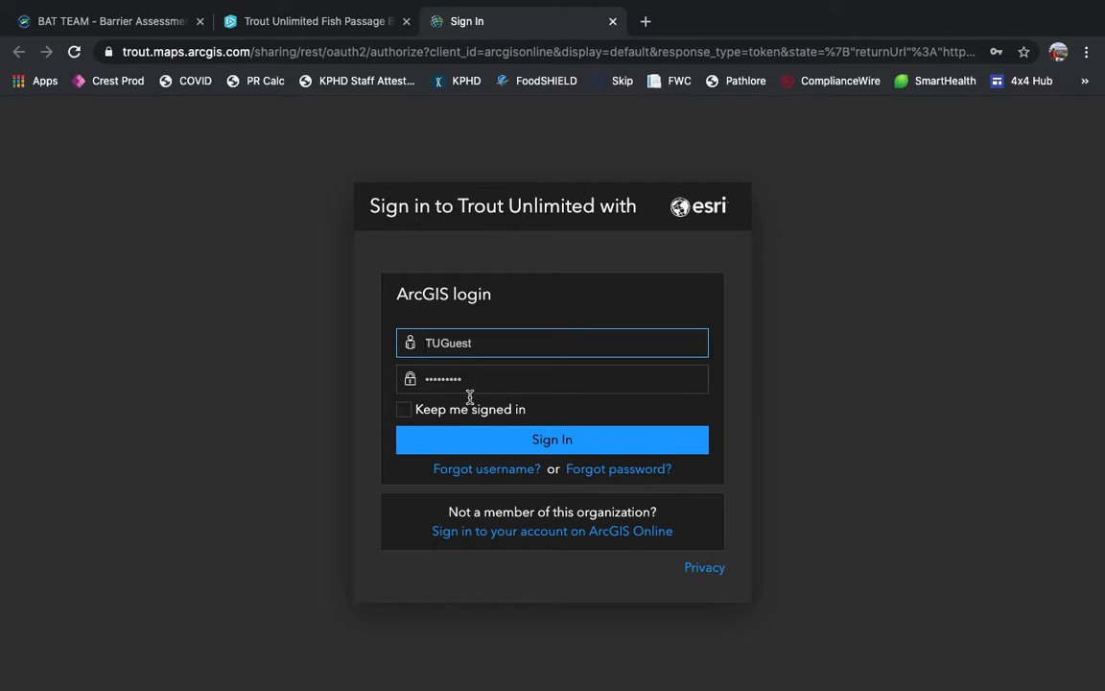
{"action": "left_click", "coordinate": [489, 439]}
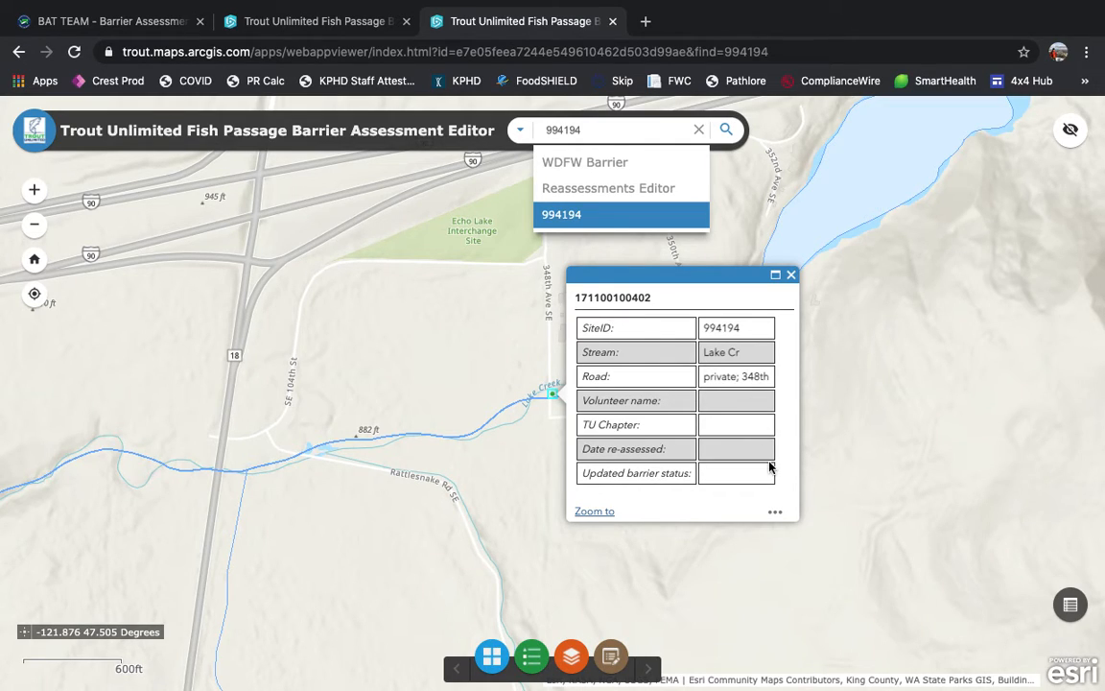
Step: Open the reassessment record of site 994194 for editing and look over its form fields
{"action": "left_click", "coordinate": [783, 520]}
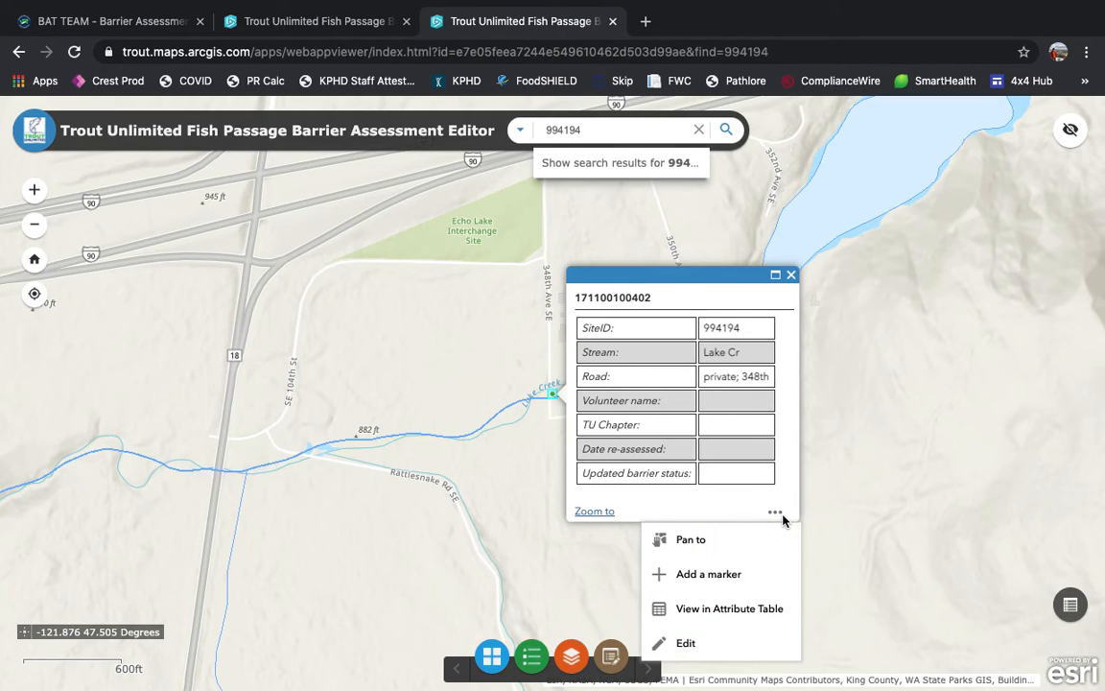
{"action": "left_click", "coordinate": [715, 644]}
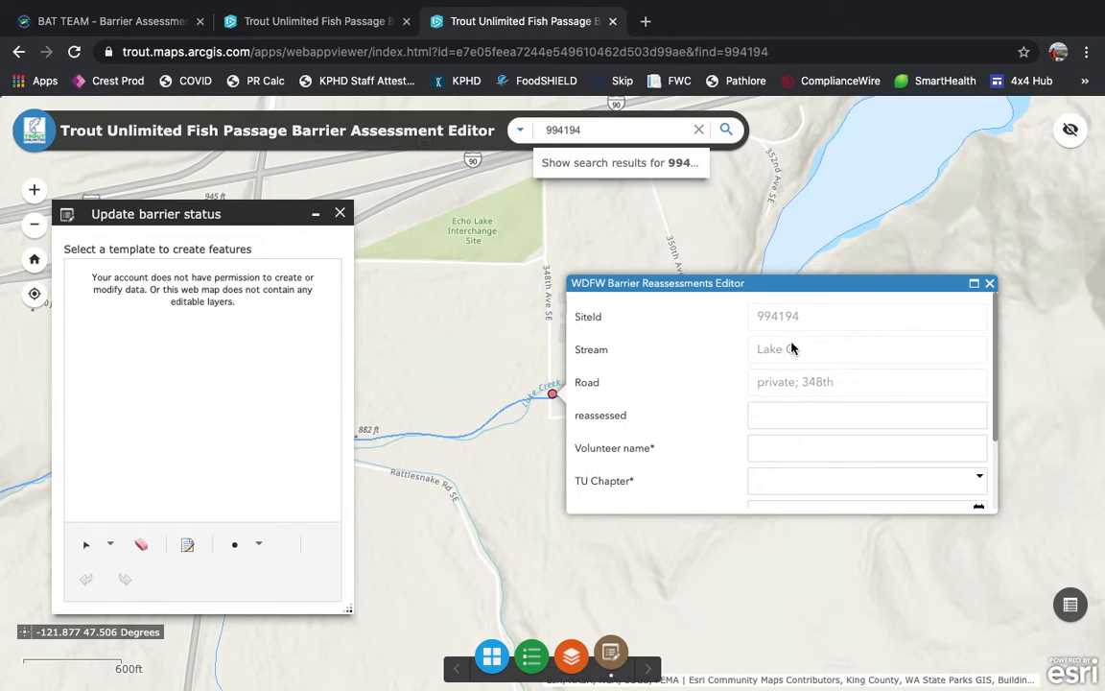
{"action": "scroll", "coordinate": [811, 434], "scroll_direction": "down", "scroll_amount": 3}
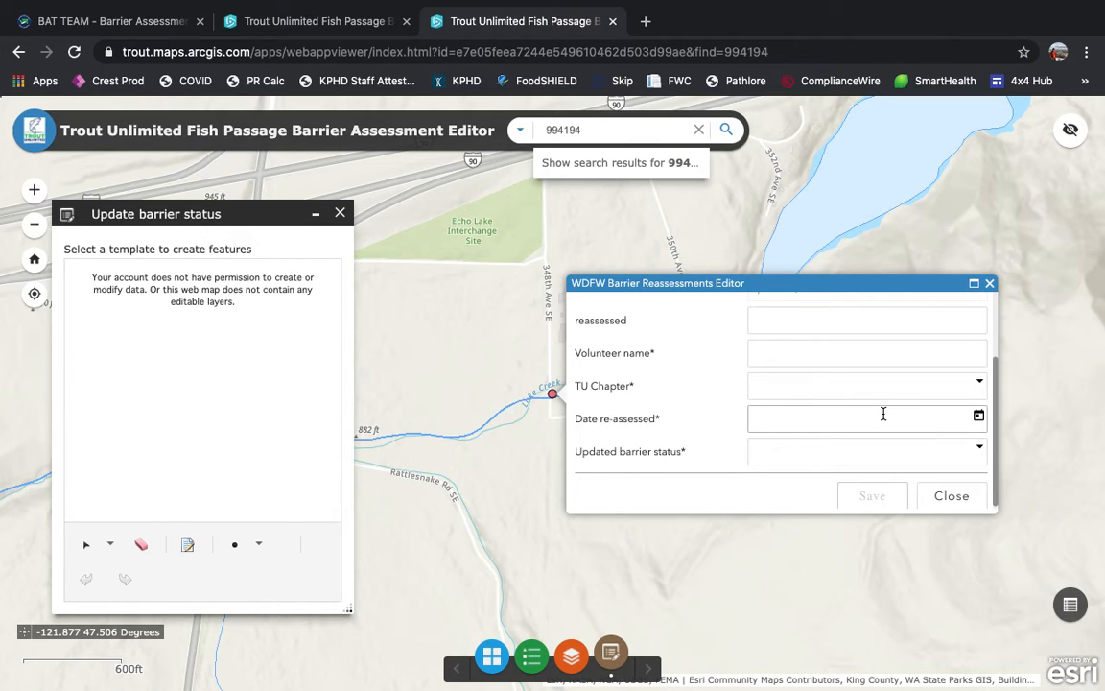
{"action": "scroll", "coordinate": [789, 318], "scroll_direction": "up", "scroll_amount": 1}
Step: Examine the reassessed, Volunteer name and TU Chapter fields, including the full list of chapter options, without entering anything
{"action": "left_click", "coordinate": [793, 351]}
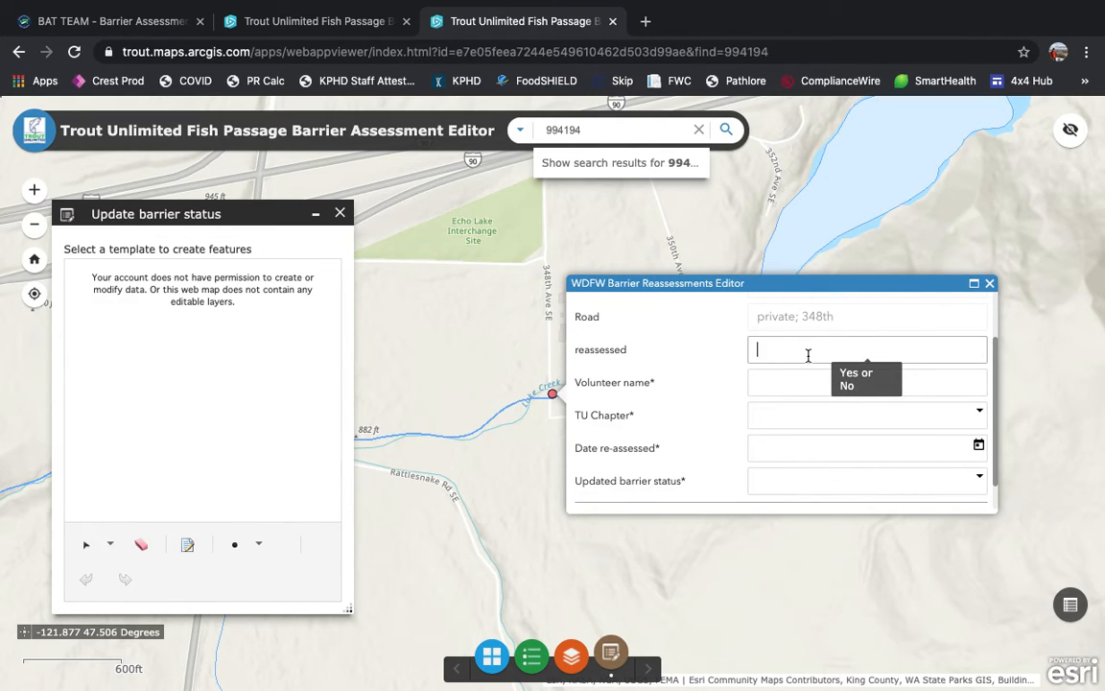
{"action": "left_click", "coordinate": [788, 380]}
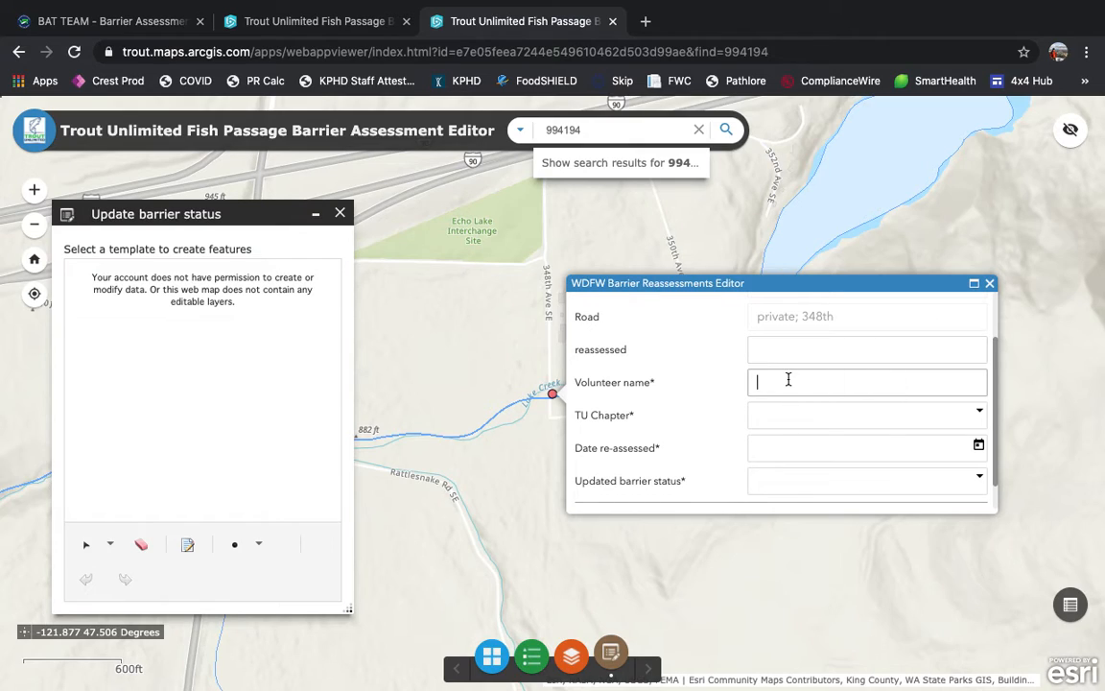
{"action": "left_click", "coordinate": [772, 419]}
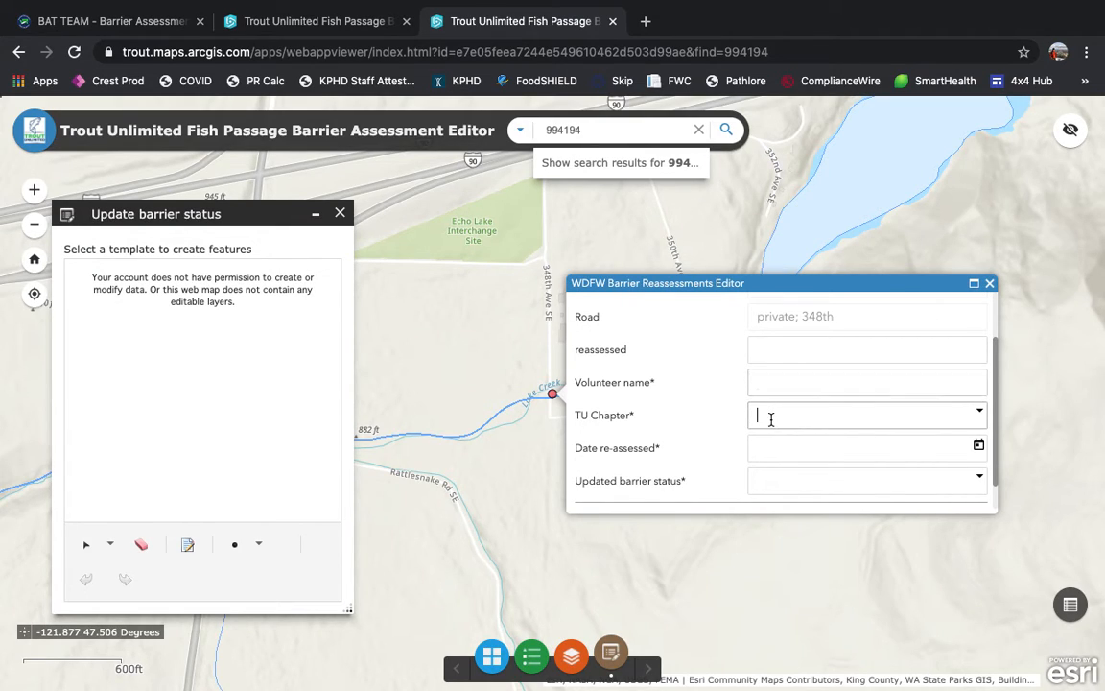
{"action": "left_click", "coordinate": [980, 415]}
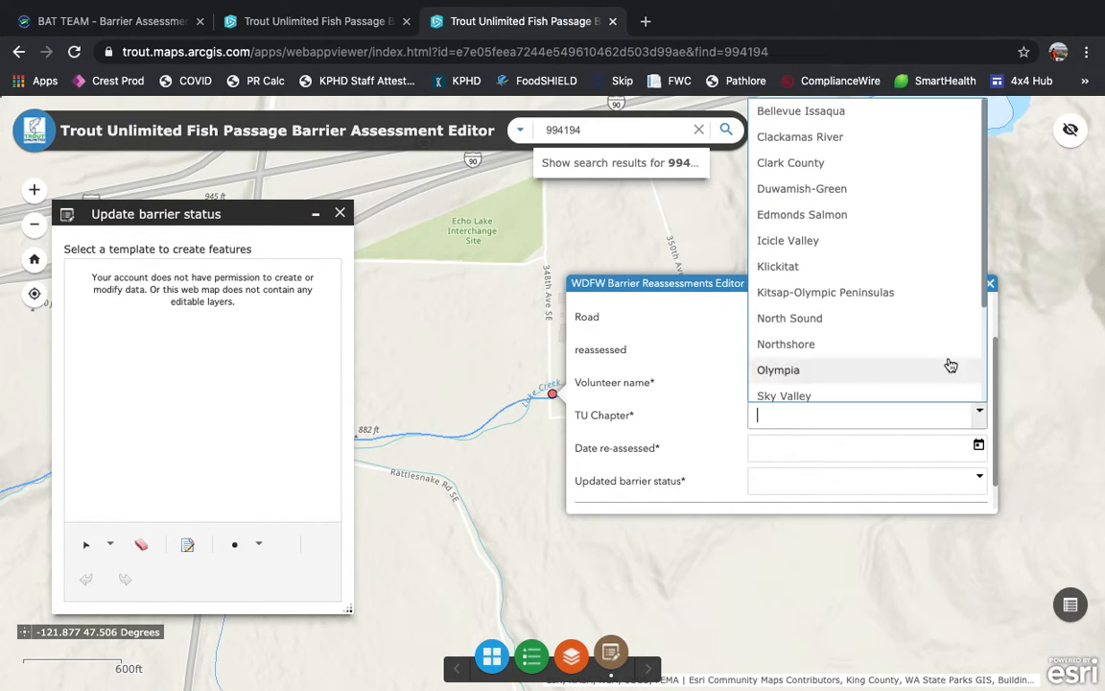
{"action": "scroll", "coordinate": [907, 305], "scroll_direction": "down", "scroll_amount": 3}
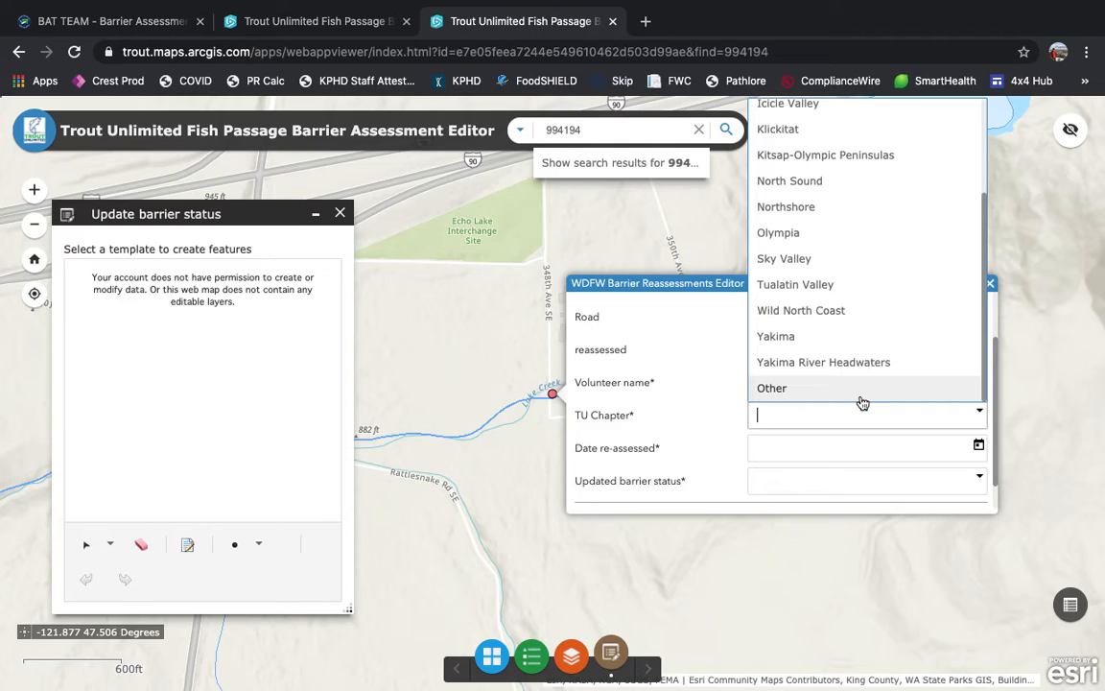
{"action": "left_click", "coordinate": [660, 394]}
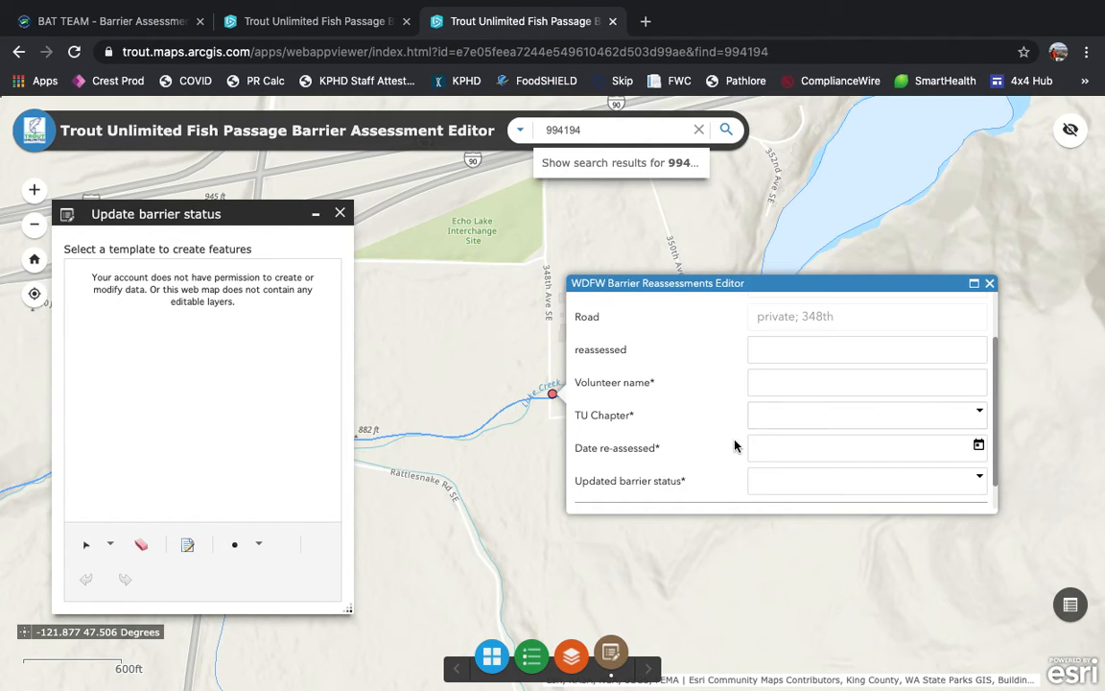
Step: Set the date re-assessed to 12/15/2020 and the updated barrier status to Unknown
{"action": "left_click", "coordinate": [979, 446]}
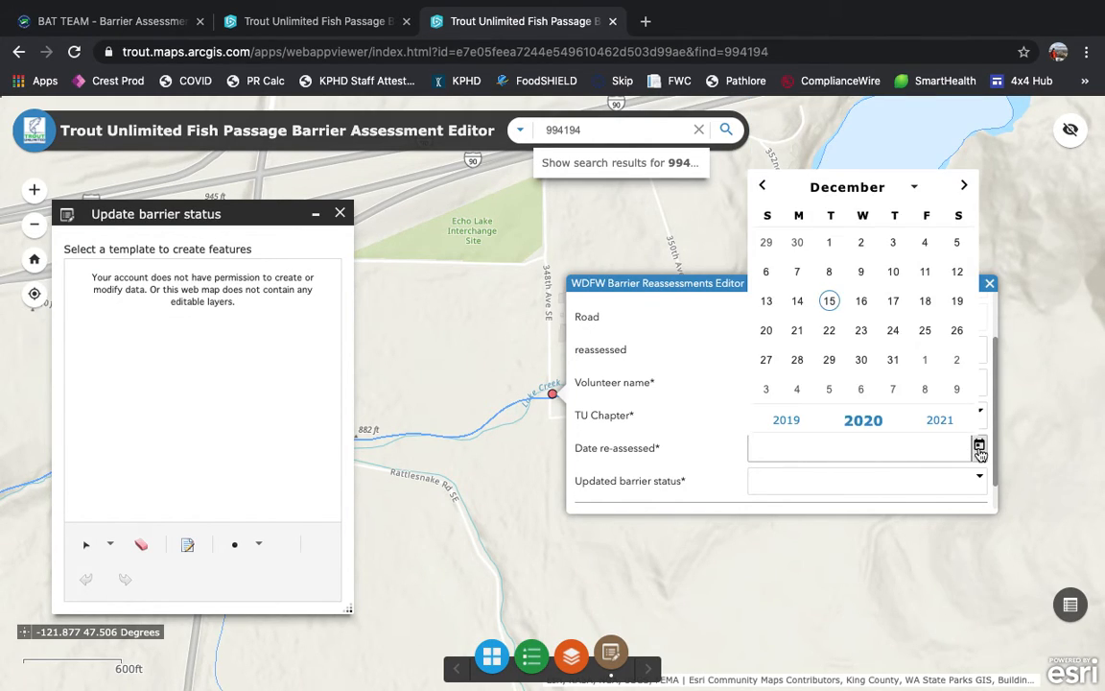
{"action": "left_click", "coordinate": [829, 301]}
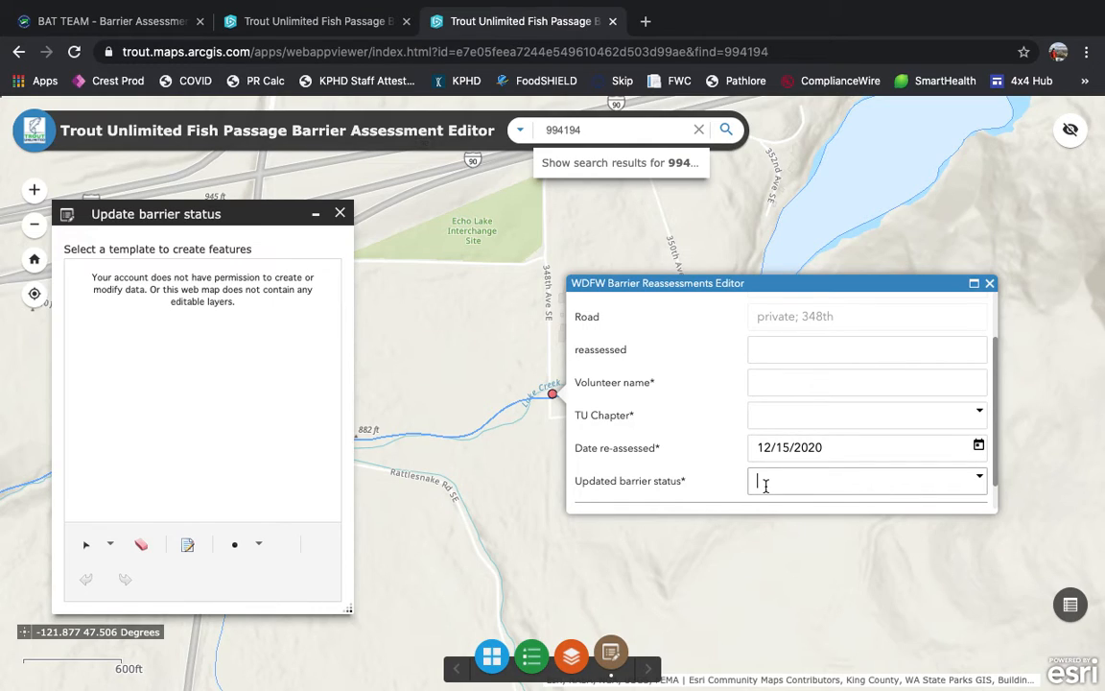
{"action": "left_click", "coordinate": [979, 477]}
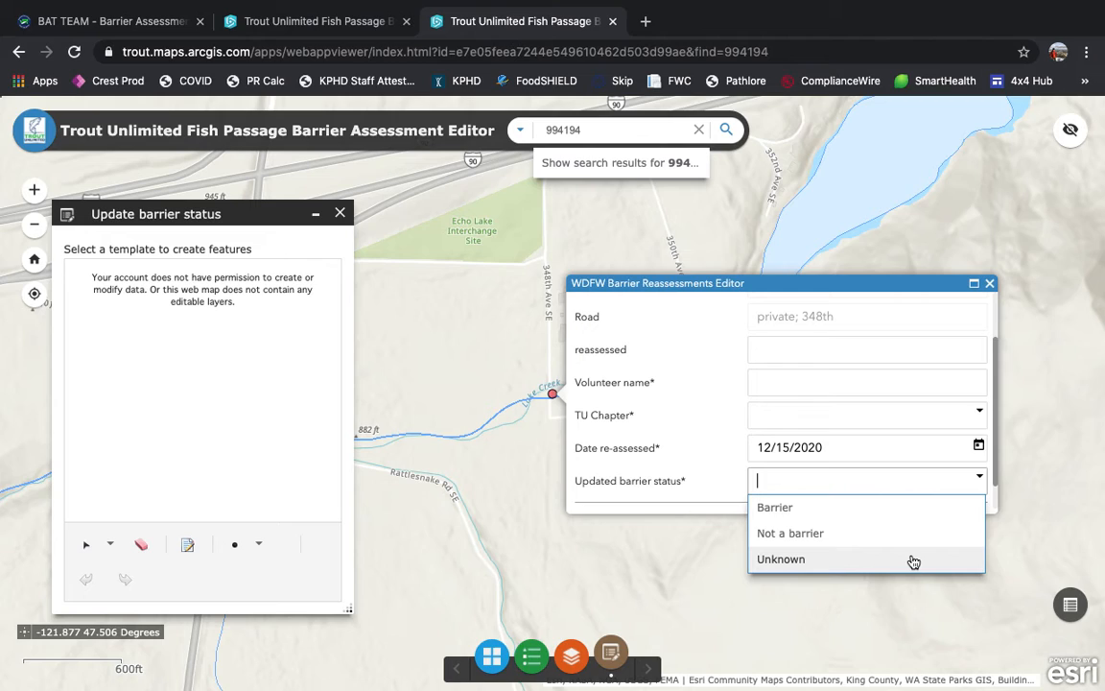
{"action": "left_click", "coordinate": [913, 559]}
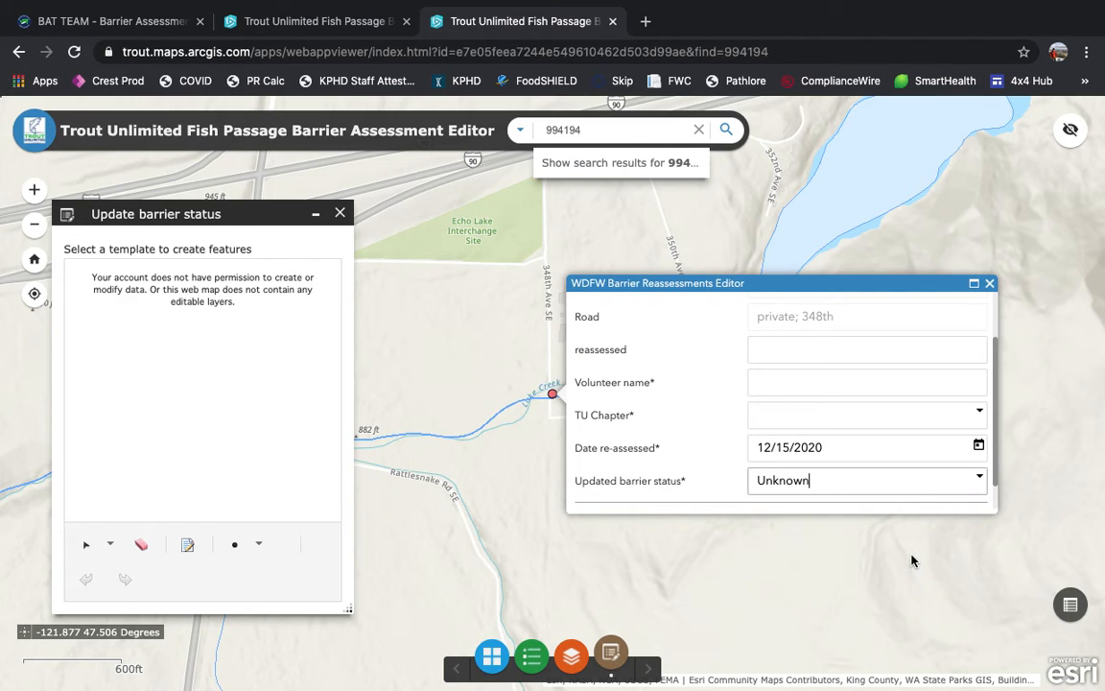
Step: Close the barrier reassessment form and leave without saving the edits
{"action": "scroll", "coordinate": [893, 370], "scroll_direction": "down", "scroll_amount": 2}
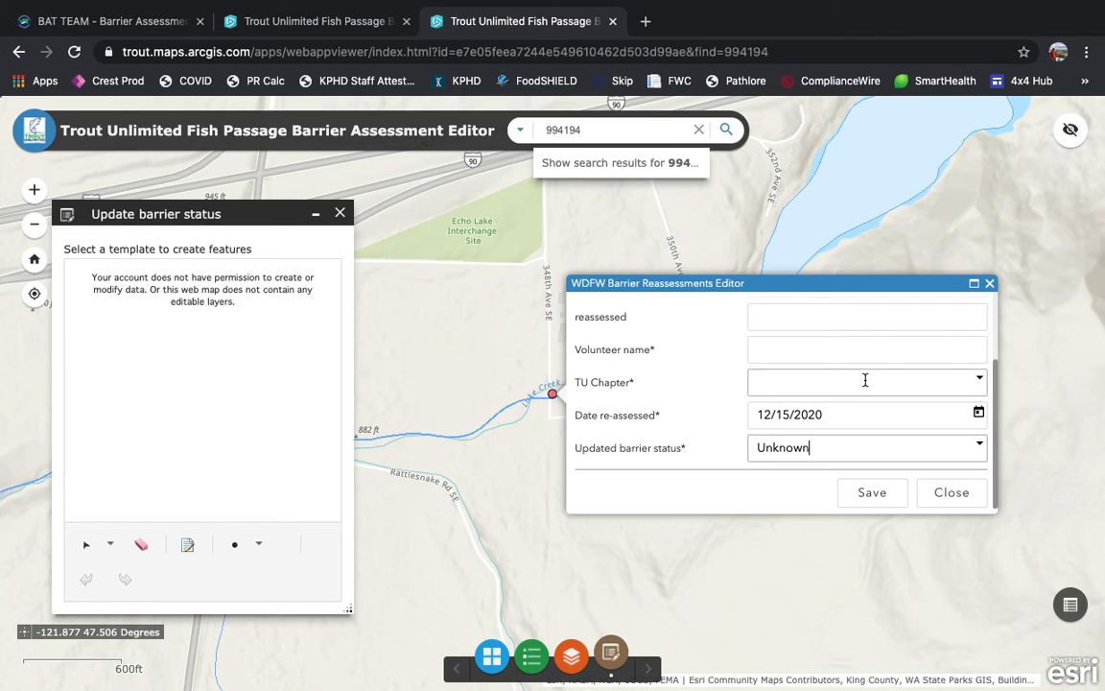
{"action": "left_click", "coordinate": [951, 491]}
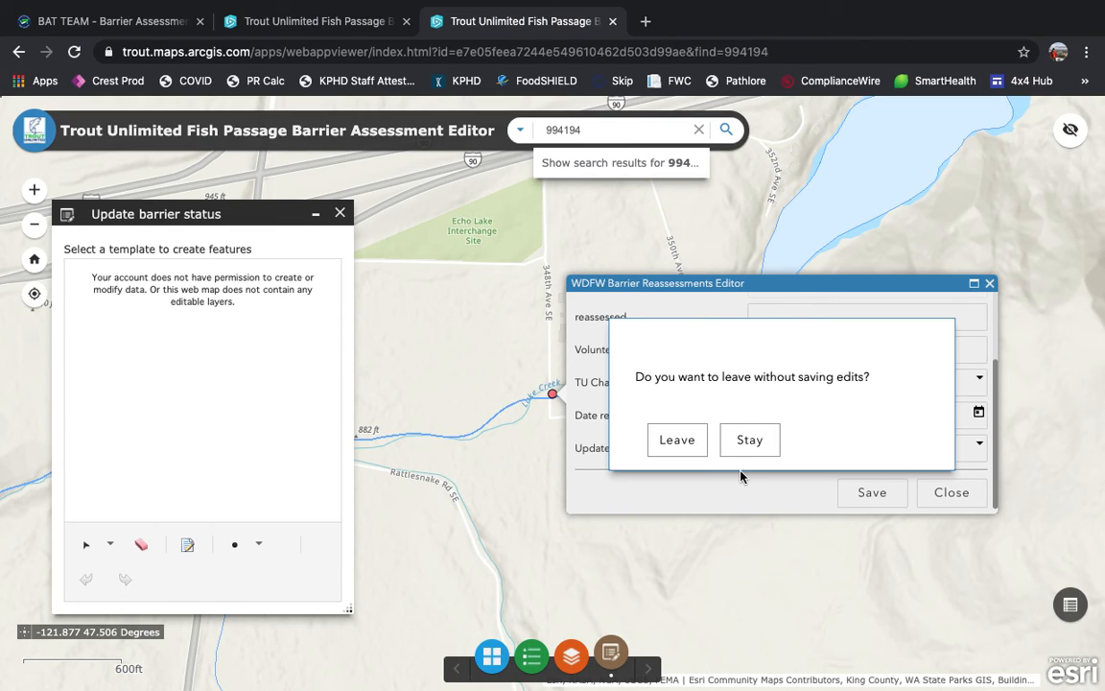
{"action": "left_click", "coordinate": [677, 440]}
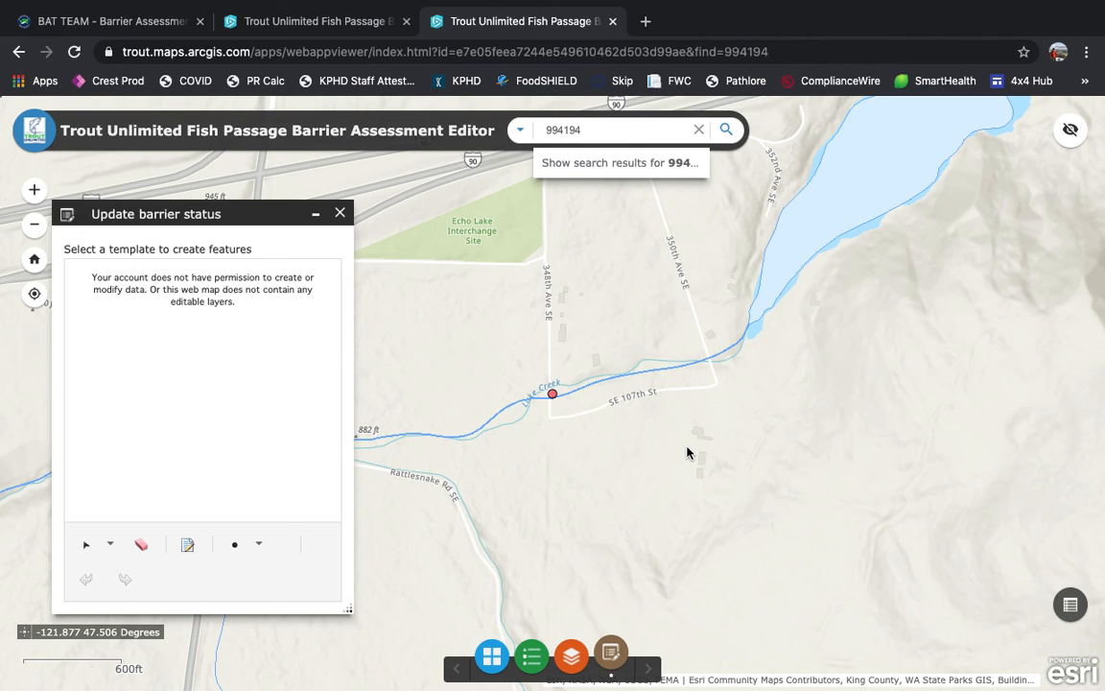